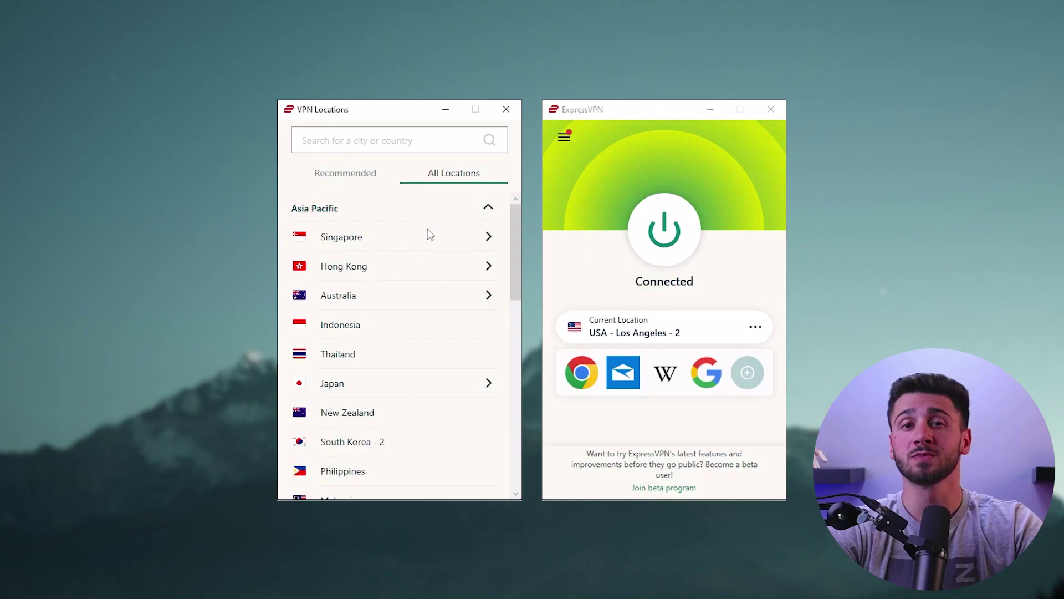
Step: Scroll down through ExpressVPN's Asia Pacific locations list
{"action": "scroll", "coordinate": [411, 294], "scroll_direction": "down", "scroll_amount": 6}
{"action": "scroll", "coordinate": [411, 295], "scroll_direction": "down", "scroll_amount": 3}
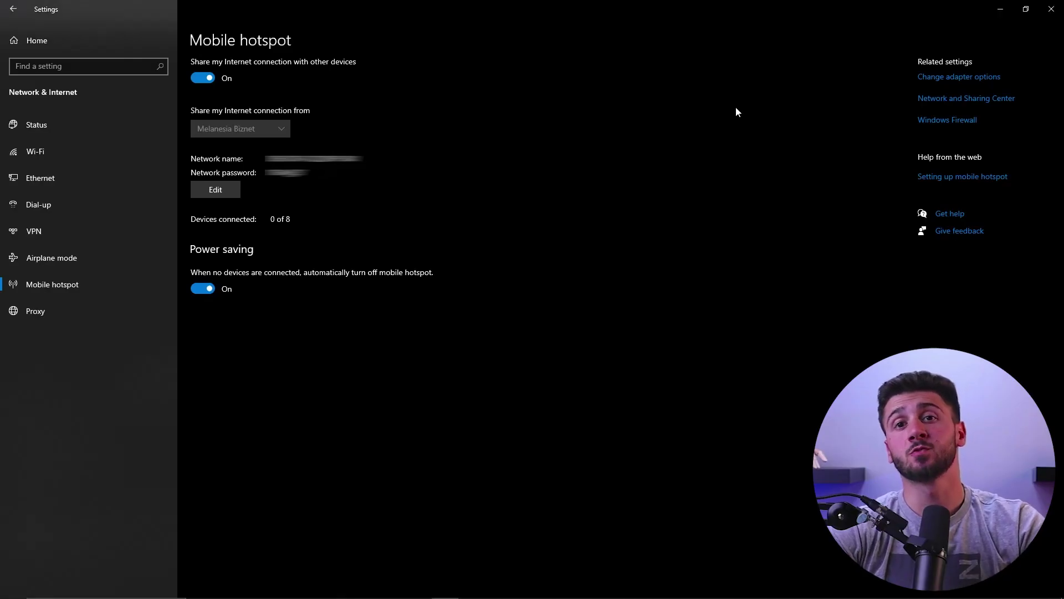
Step: Open Change adapter options to list the network connections, including the ExpressVPN TAP Adapter
{"action": "left_click", "coordinate": [944, 78]}
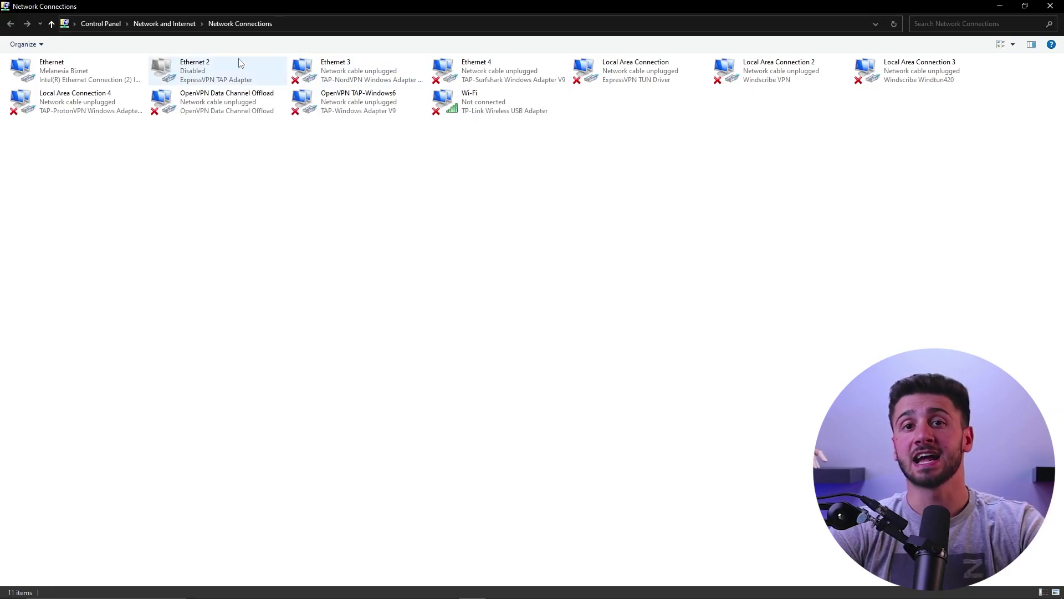
Step: Allow other network users to connect through the adapter via its Sharing properties and confirm
{"action": "right_click", "coordinate": [236, 64]}
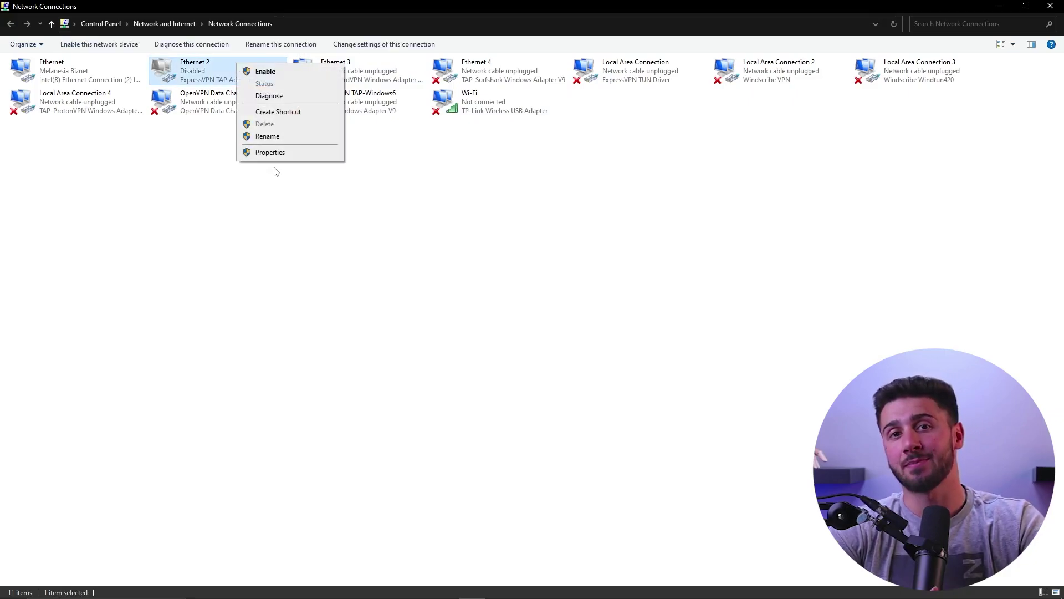
{"action": "left_click", "coordinate": [273, 153]}
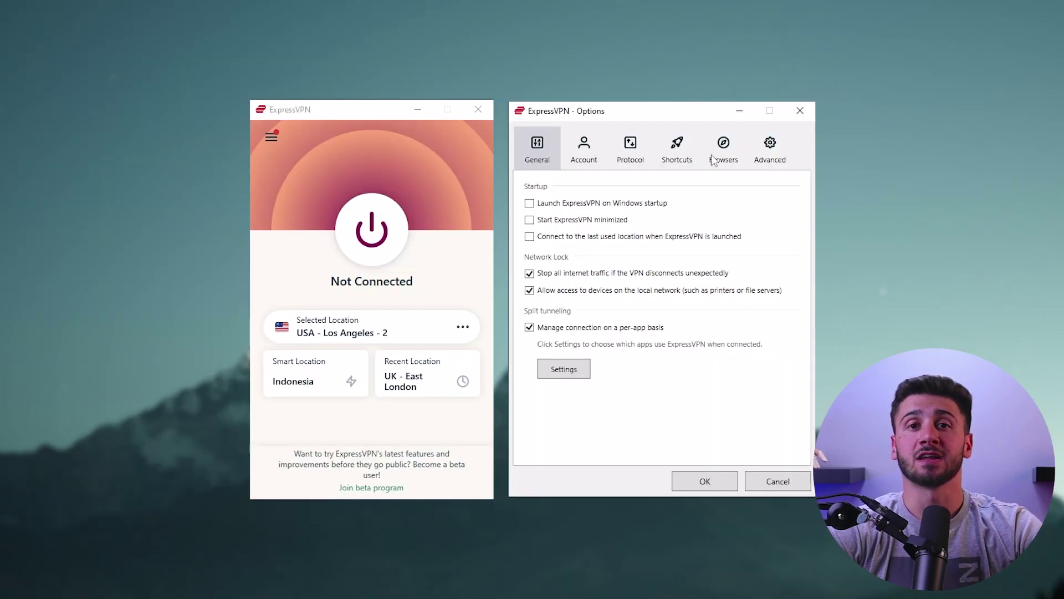
{"action": "left_click", "coordinate": [638, 157]}
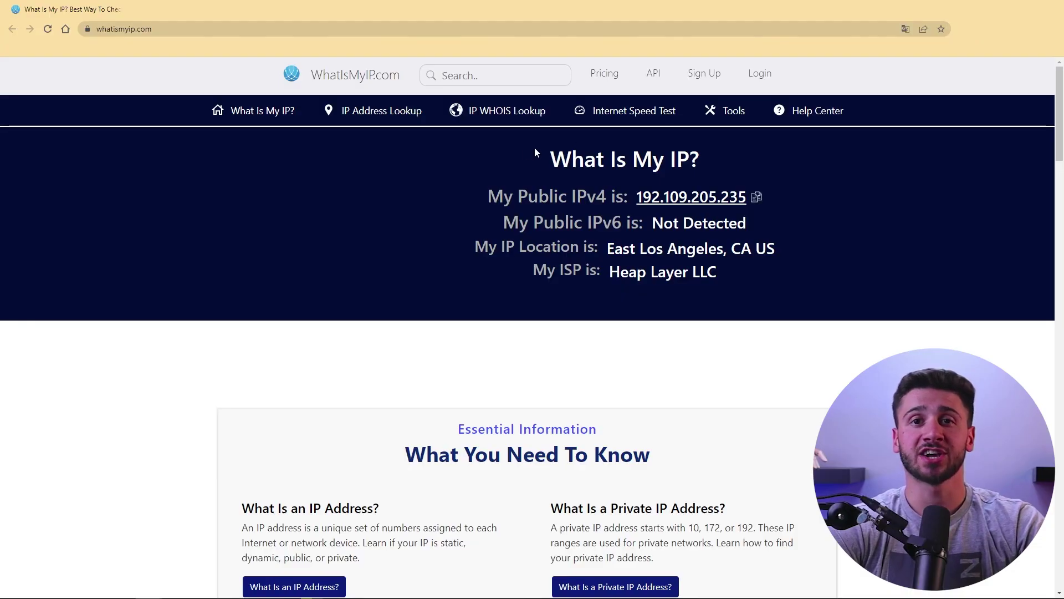
Step: Select the 'What Is My IP?' heading confirming the East Los Angeles VPN address
{"action": "left_click_drag", "start_coordinate": [535, 149], "coordinate": [717, 150]}
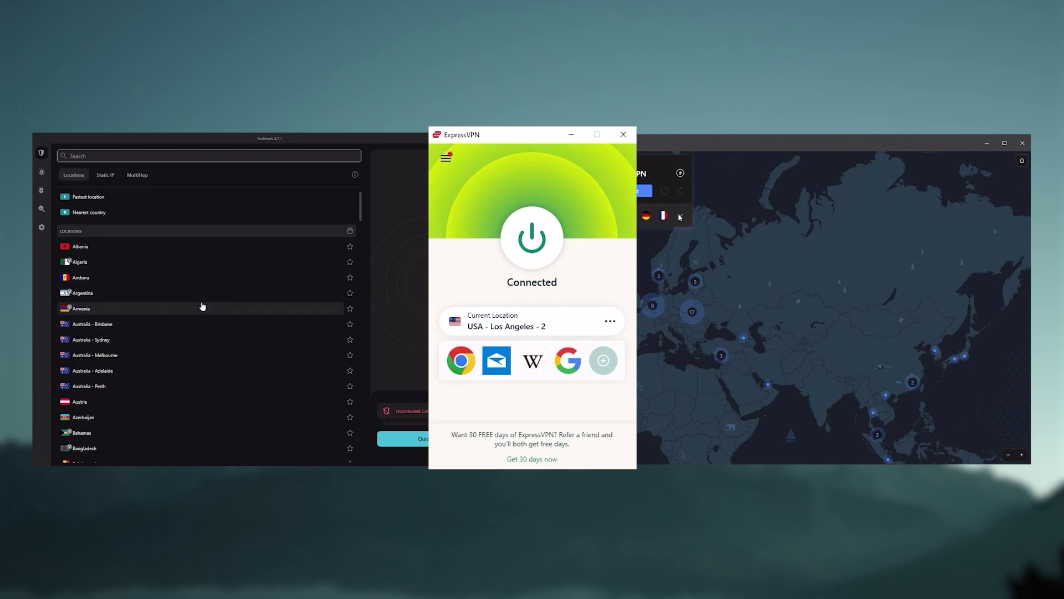
Step: Scroll through Surfshark's Locations list and the Netflix browse page
{"action": "scroll", "coordinate": [204, 304], "scroll_direction": "down", "scroll_amount": 5}
{"action": "scroll", "coordinate": [166, 227], "scroll_direction": "up", "scroll_amount": 3}
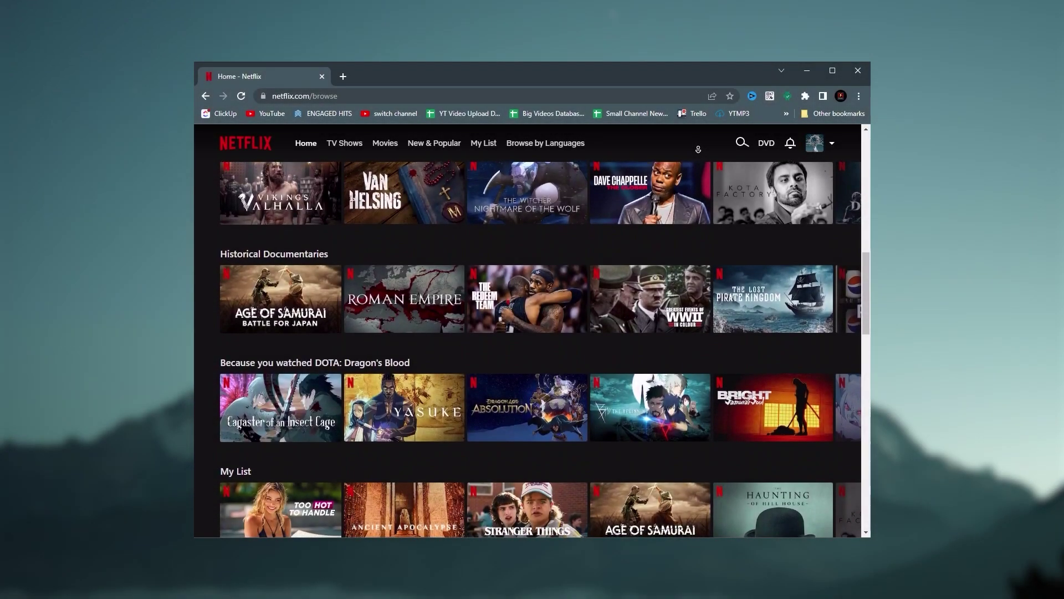
{"action": "scroll", "coordinate": [699, 149], "scroll_direction": "down", "scroll_amount": 1}
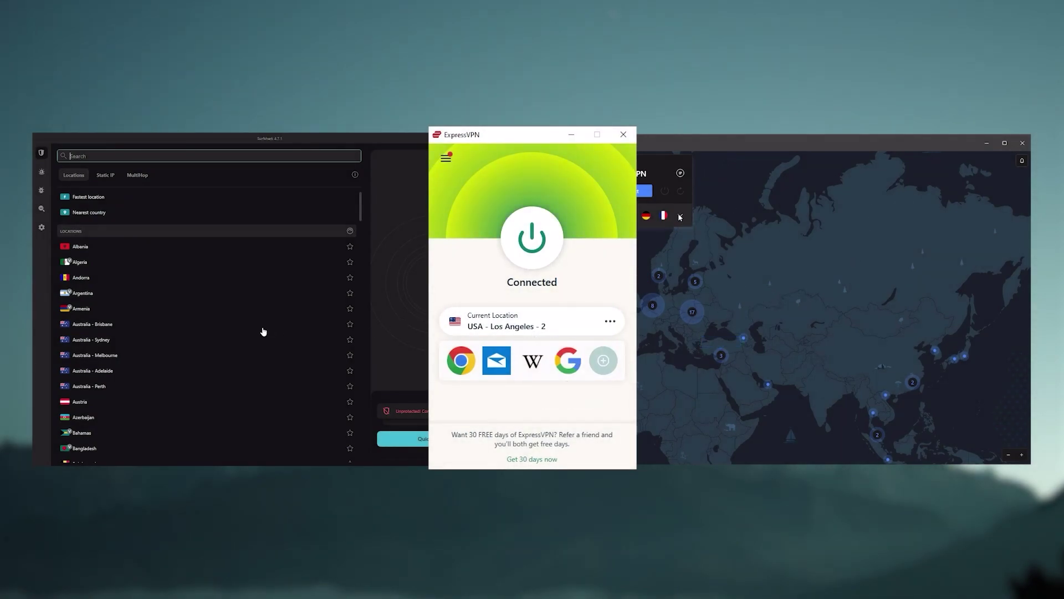
{"action": "scroll", "coordinate": [202, 304], "scroll_direction": "down", "scroll_amount": 5}
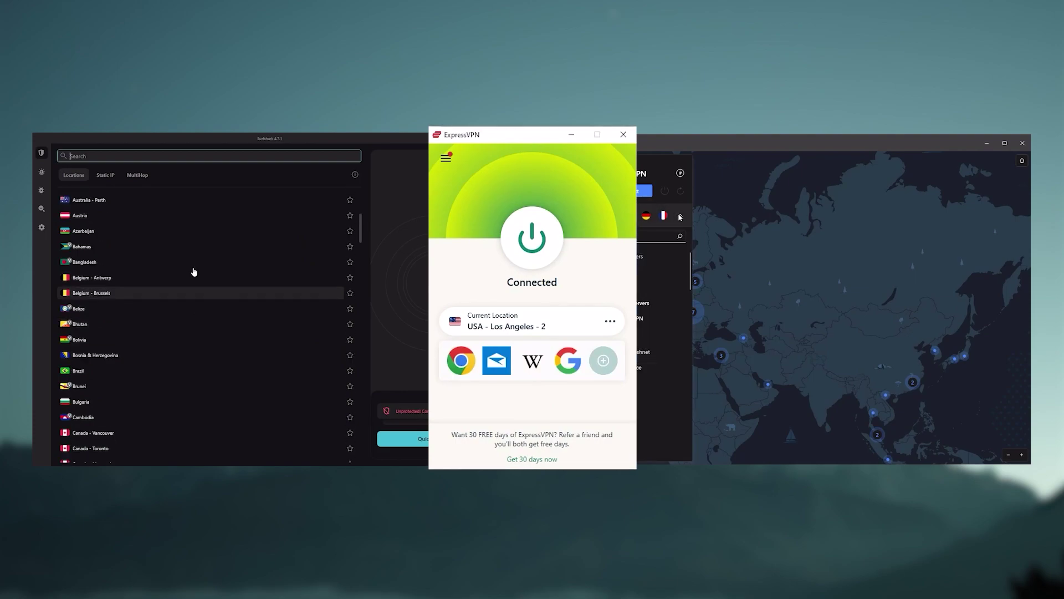
{"action": "scroll", "coordinate": [194, 272], "scroll_direction": "up", "scroll_amount": 3}
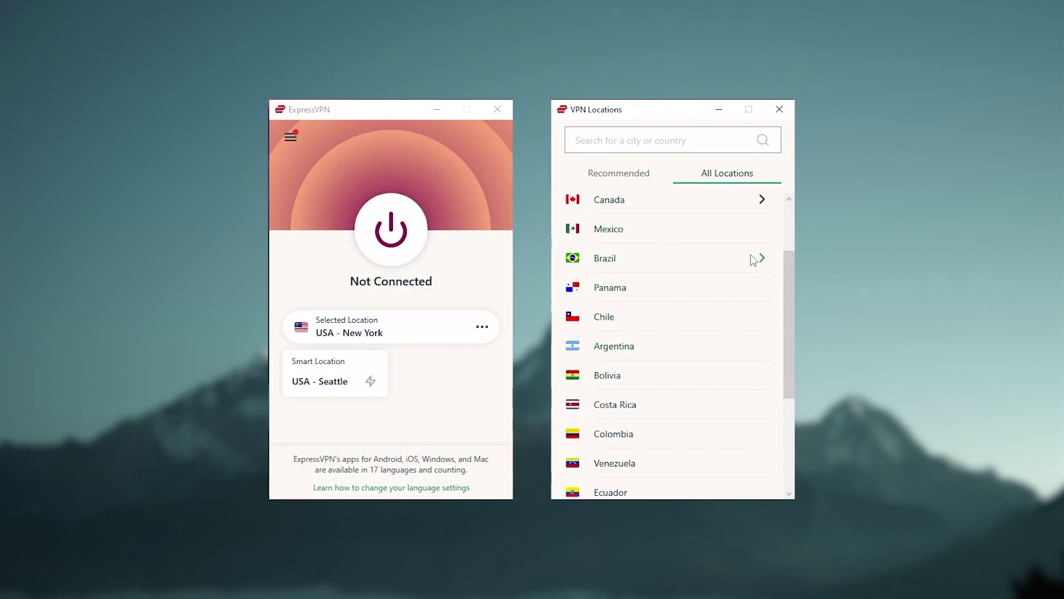
Step: Select a passage of the article text
{"action": "scroll", "coordinate": [694, 317], "scroll_direction": "down", "scroll_amount": 2}
{"action": "scroll", "coordinate": [693, 318], "scroll_direction": "up", "scroll_amount": 3}
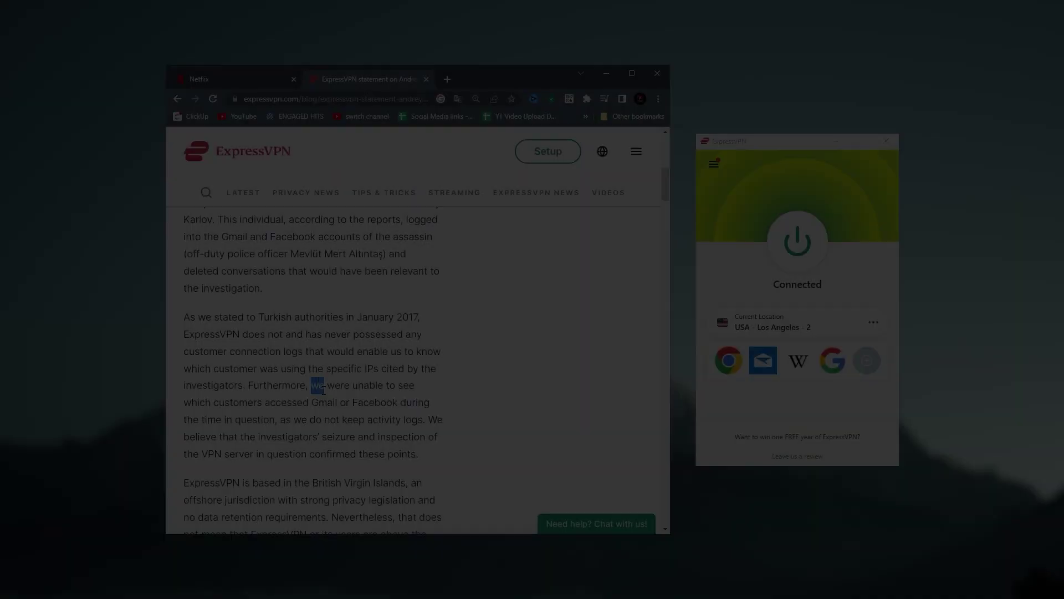
{"action": "left_click_drag", "start_coordinate": [311, 384], "coordinate": [423, 459]}
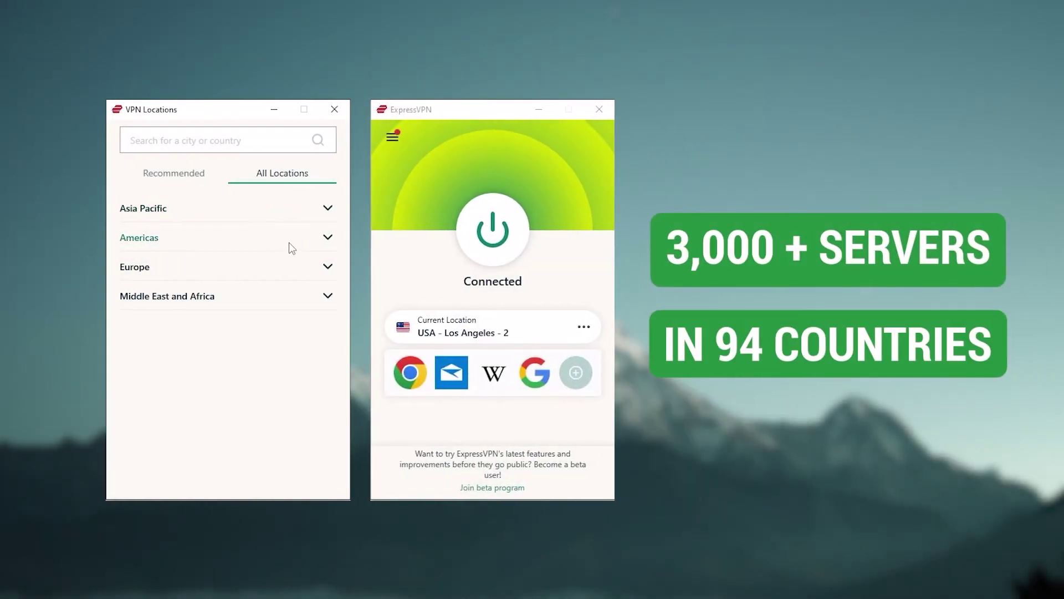
Step: Expand the Americas and Europe regions in ExpressVPN's All Locations list
{"action": "left_click", "coordinate": [328, 239]}
{"action": "scroll", "coordinate": [266, 288], "scroll_direction": "down", "scroll_amount": 5}
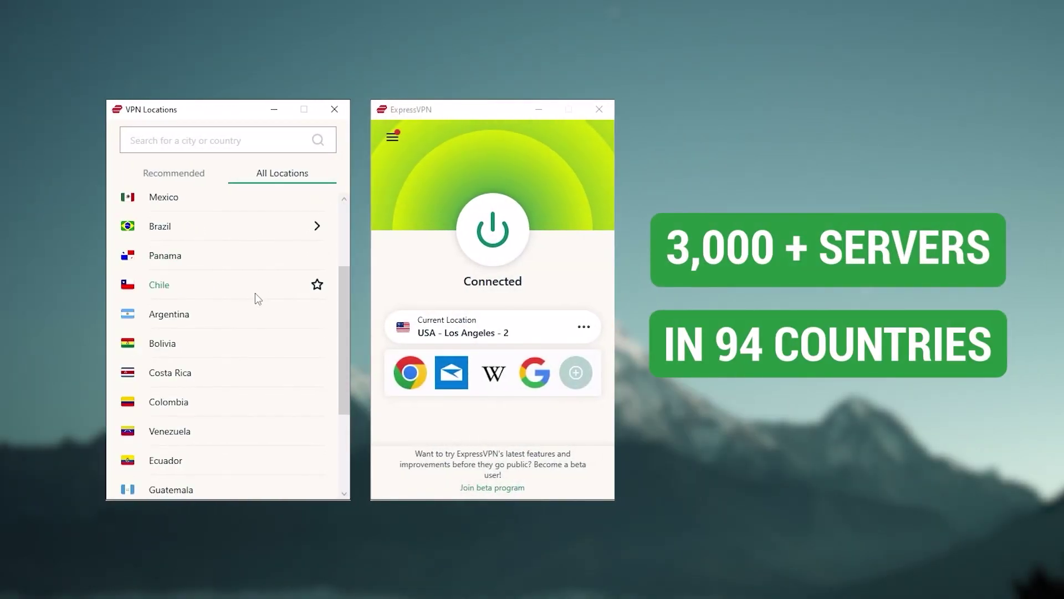
{"action": "scroll", "coordinate": [255, 300], "scroll_direction": "down", "scroll_amount": 1}
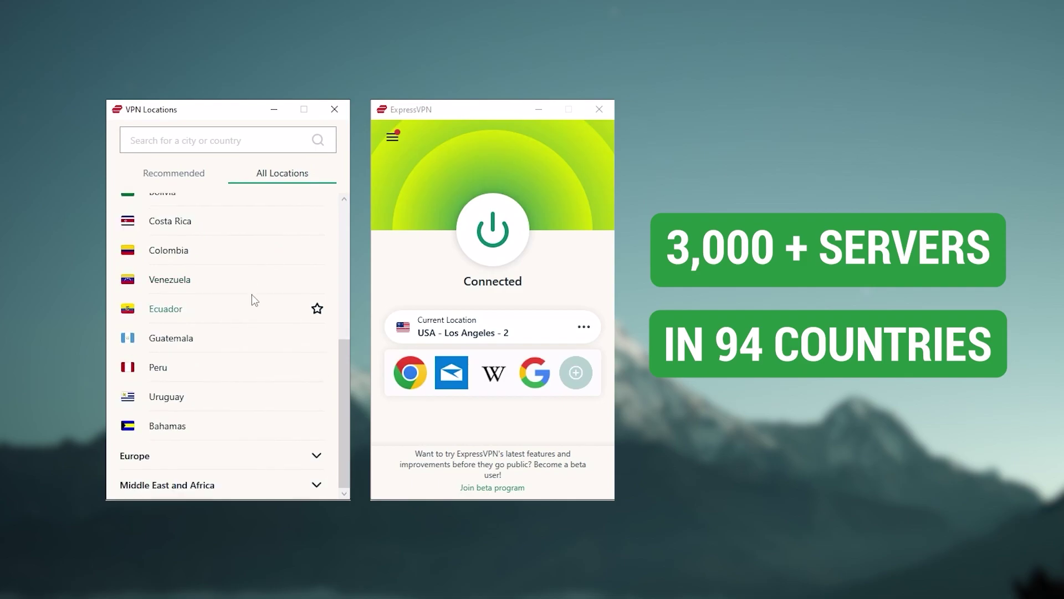
{"action": "left_click", "coordinate": [278, 462]}
{"action": "scroll", "coordinate": [262, 458], "scroll_direction": "down", "scroll_amount": 5}
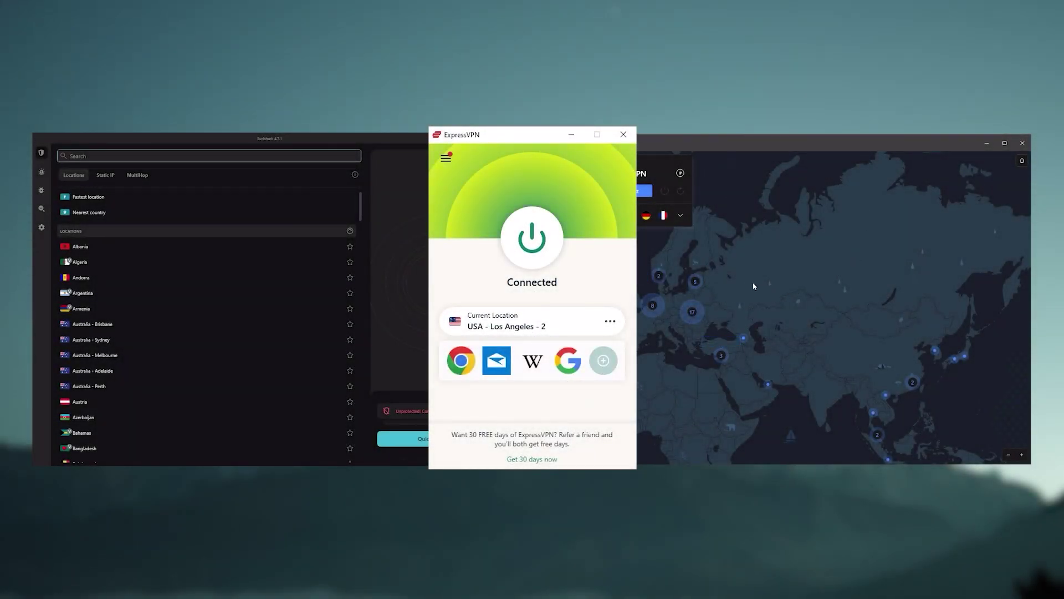
Step: Expand and collapse NordVPN's server list, then pan the map to Europe, Iceland and Scandinavia
{"action": "scroll", "coordinate": [258, 330], "scroll_direction": "down", "scroll_amount": 5}
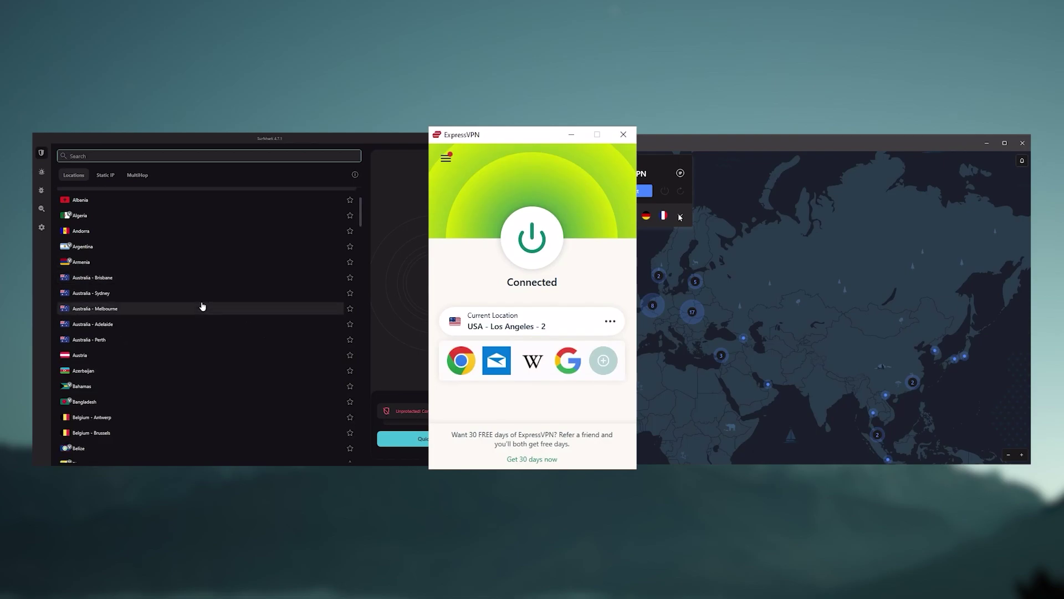
{"action": "scroll", "coordinate": [188, 249], "scroll_direction": "up", "scroll_amount": 2}
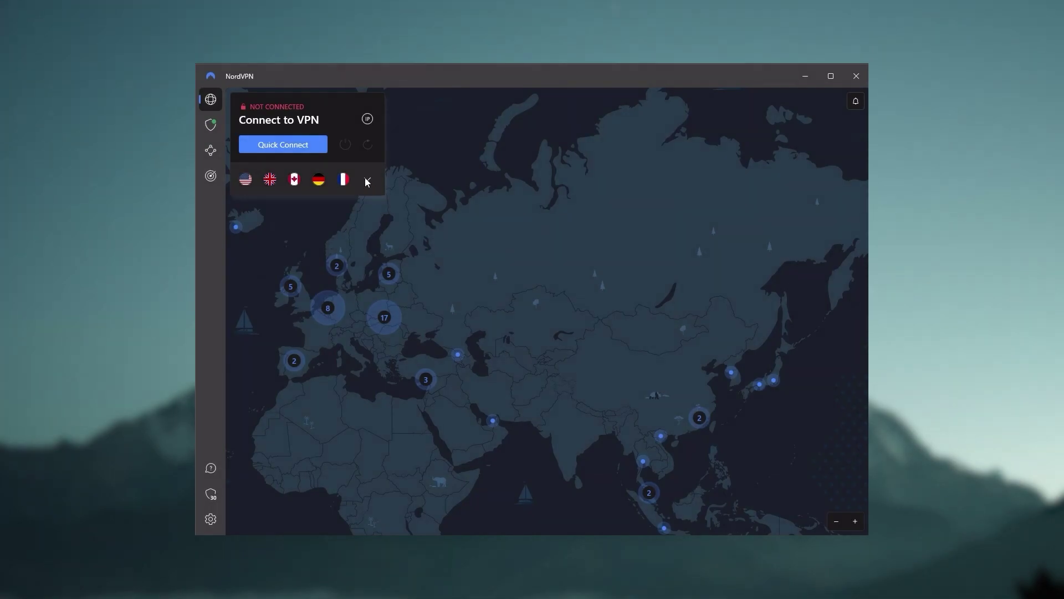
{"action": "left_click", "coordinate": [367, 181]}
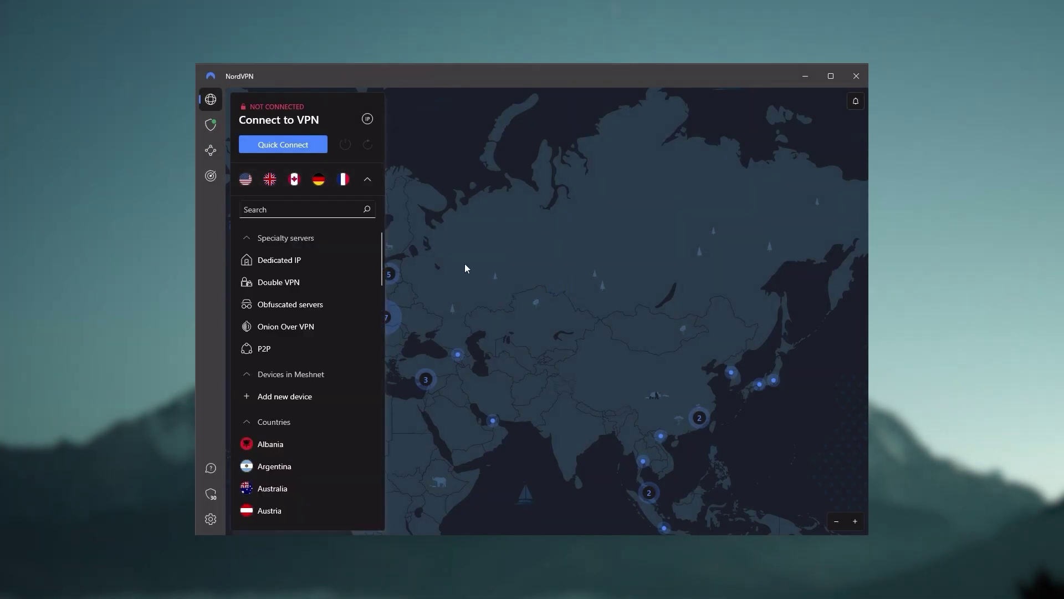
{"action": "left_click", "coordinate": [372, 179]}
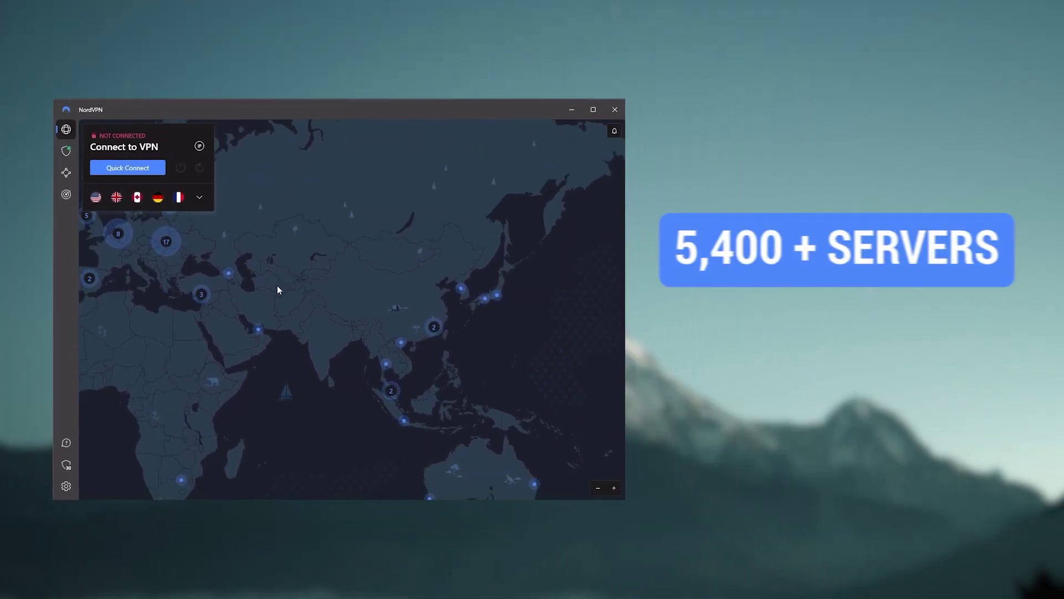
{"action": "left_click_drag", "start_coordinate": [311, 321], "coordinate": [465, 382]}
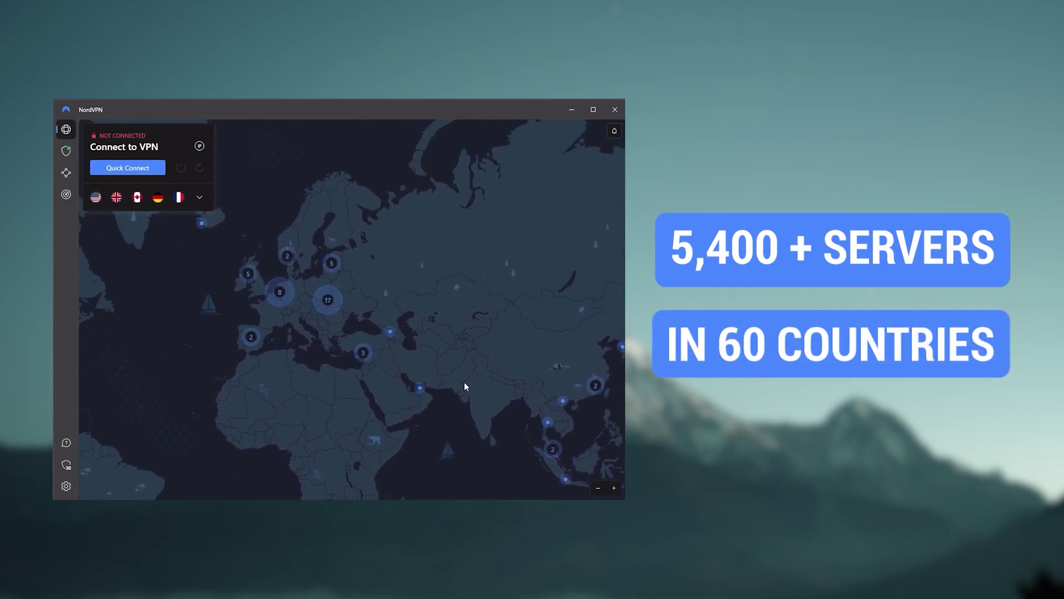
{"action": "left_click_drag", "start_coordinate": [435, 258], "coordinate": [516, 376]}
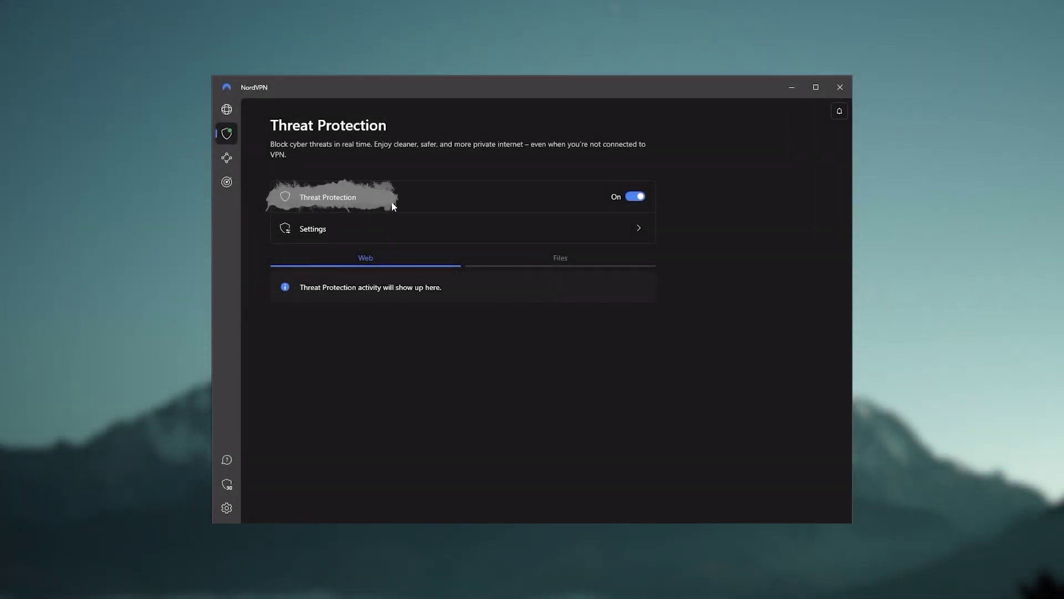
{"action": "left_click", "coordinate": [366, 236]}
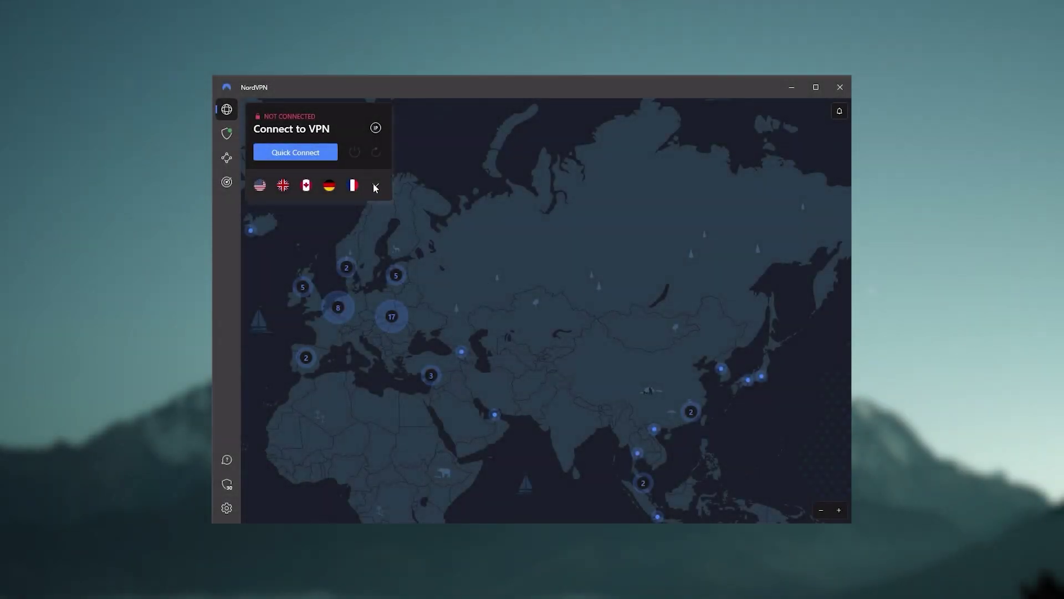
{"action": "left_click", "coordinate": [375, 185]}
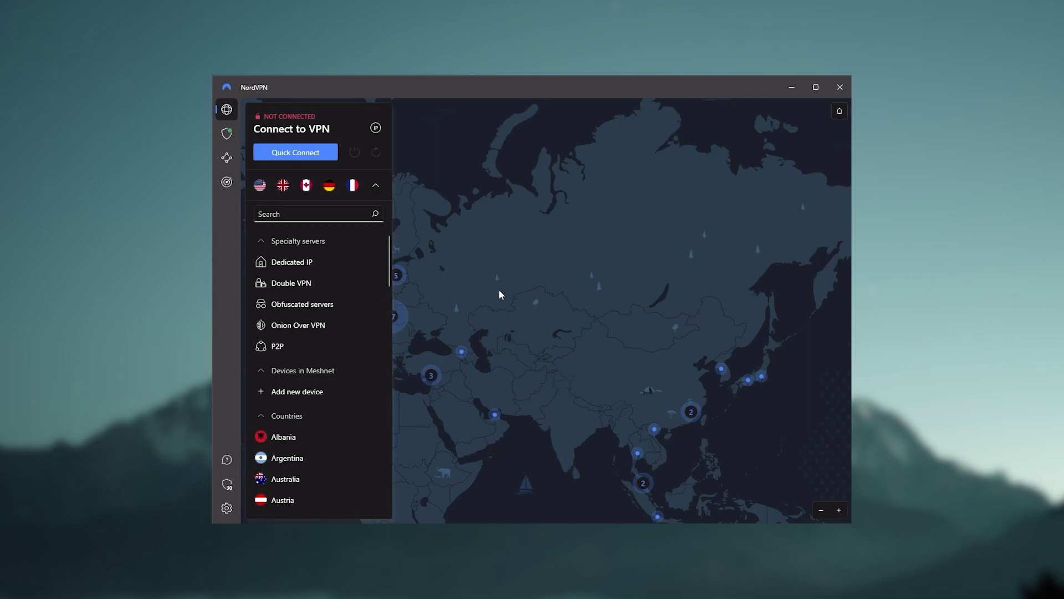
{"action": "left_click", "coordinate": [376, 186]}
{"action": "left_click_drag", "start_coordinate": [550, 355], "coordinate": [460, 285]}
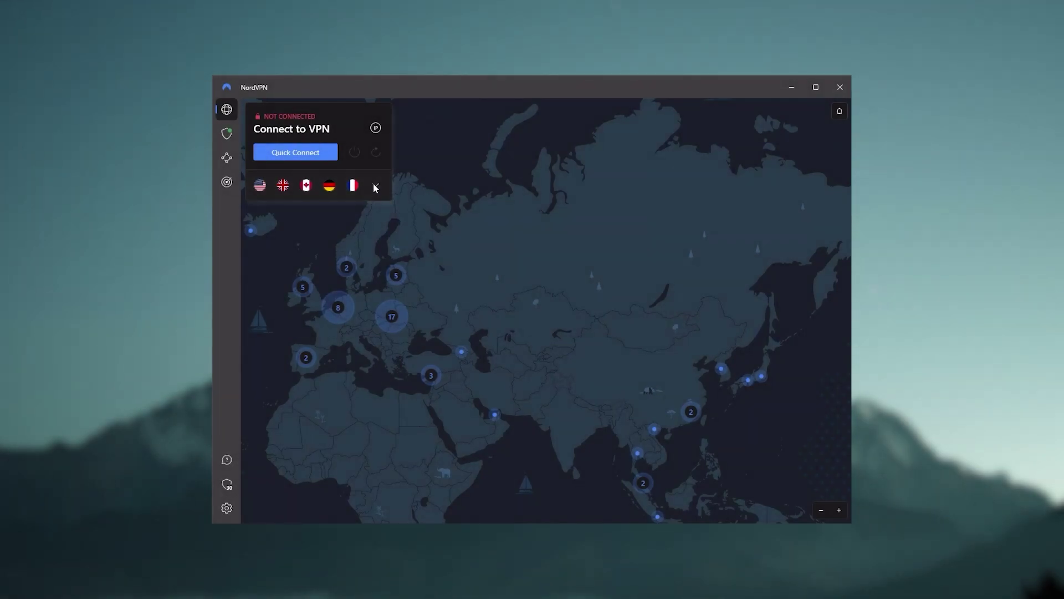
{"action": "left_click", "coordinate": [376, 186]}
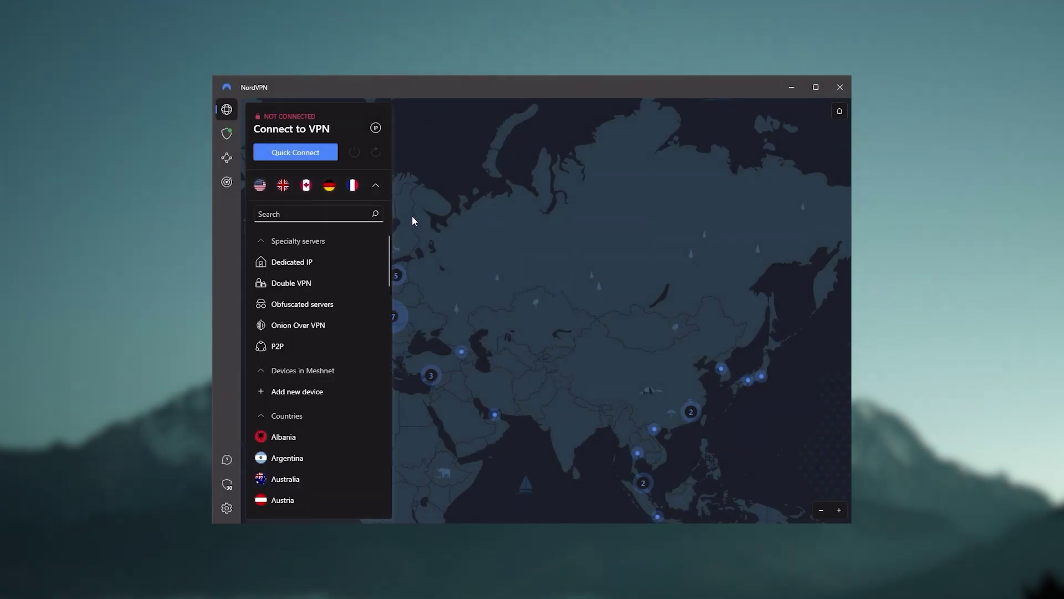
{"action": "left_click", "coordinate": [382, 186]}
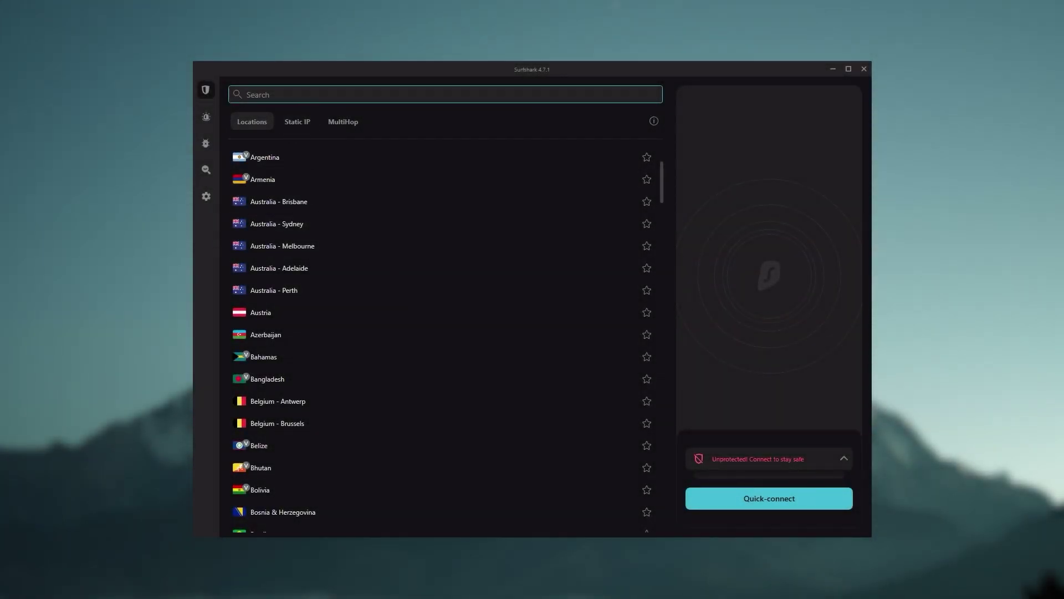
Step: Open Surfshark's Chrome extension download page from the Unlimited devices section of surfshark.com/features
{"action": "mouse_move", "coordinate": [204, 203]}
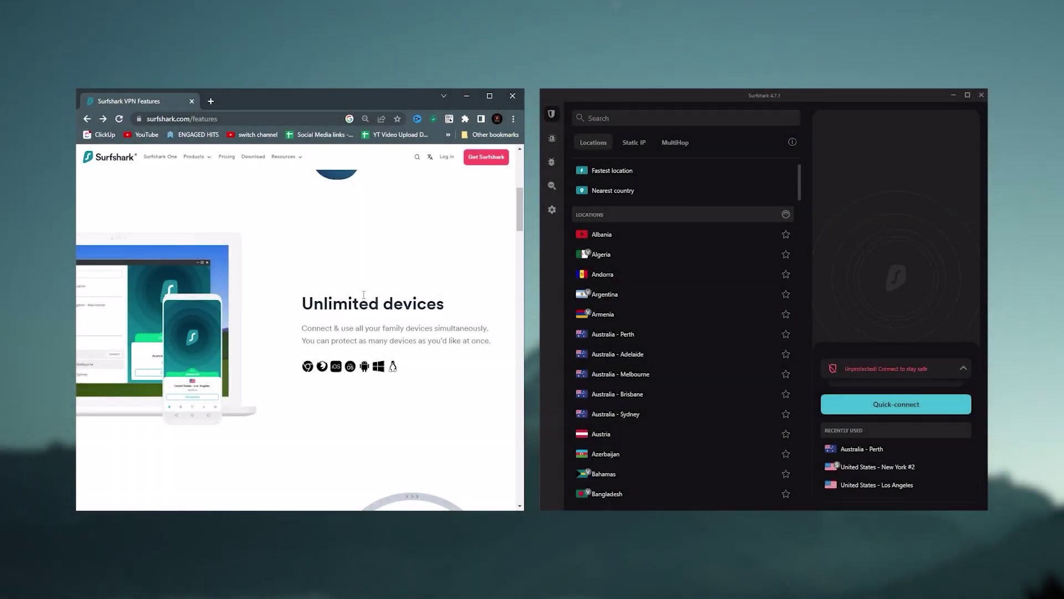
{"action": "scroll", "coordinate": [363, 294], "scroll_direction": "down", "scroll_amount": 1}
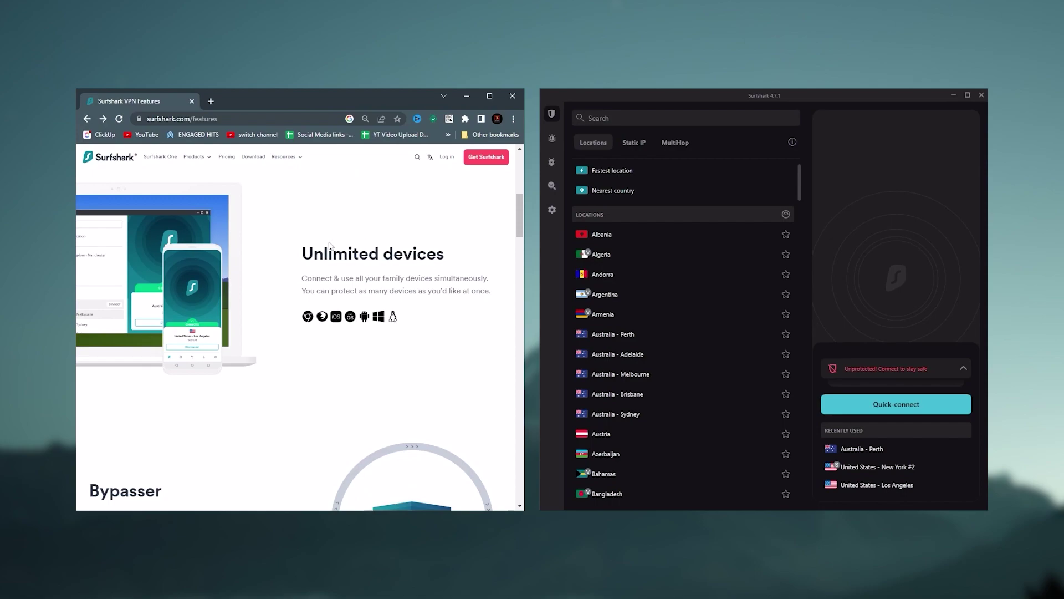
{"action": "left_click", "coordinate": [308, 318]}
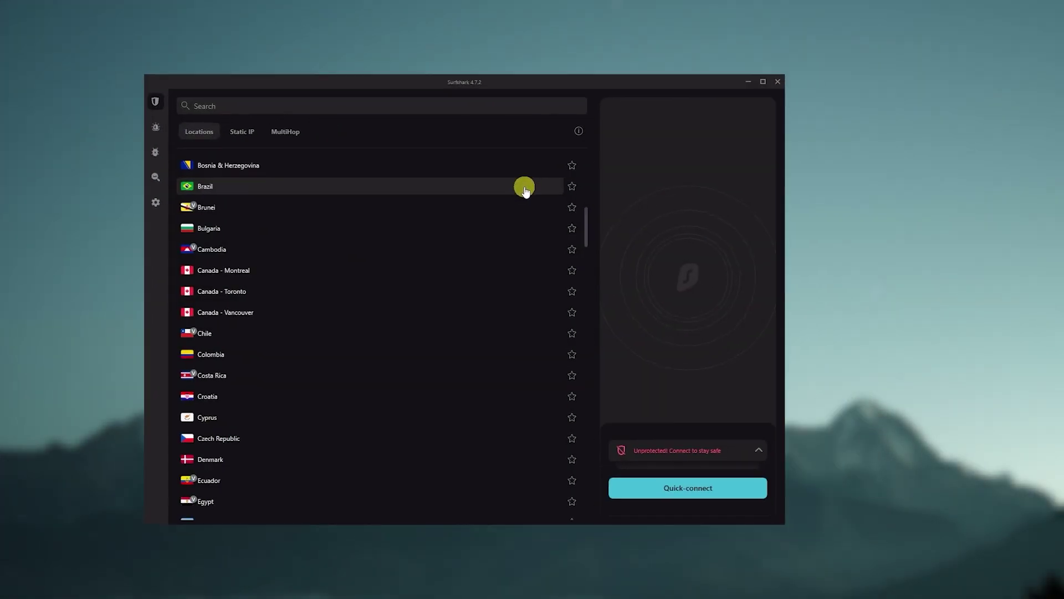
{"action": "scroll", "coordinate": [525, 190], "scroll_direction": "down", "scroll_amount": 2}
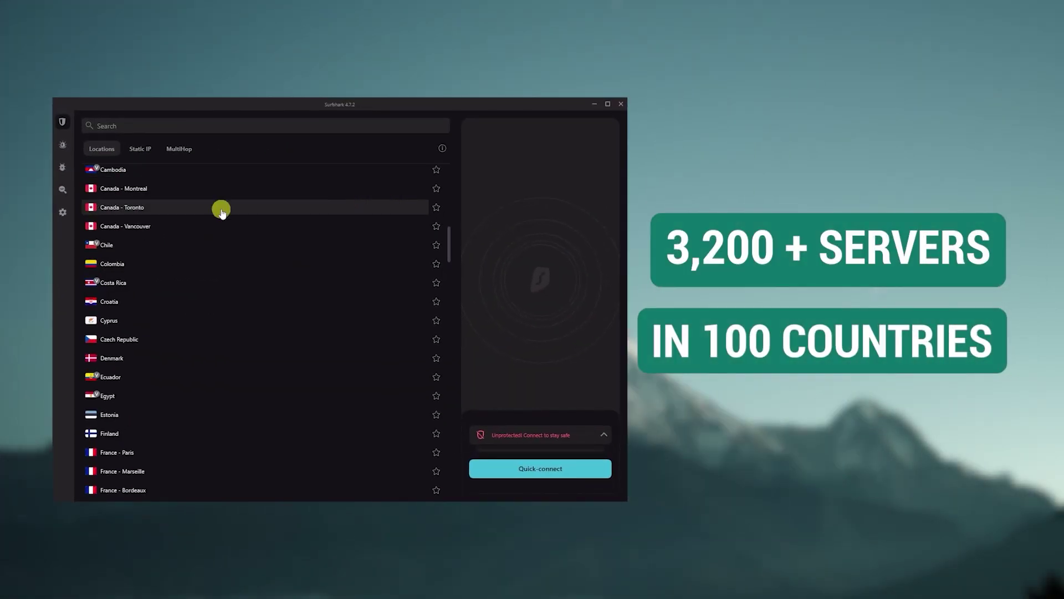
{"action": "scroll", "coordinate": [329, 199], "scroll_direction": "down", "scroll_amount": 4}
{"action": "scroll", "coordinate": [202, 247], "scroll_direction": "down", "scroll_amount": 10}
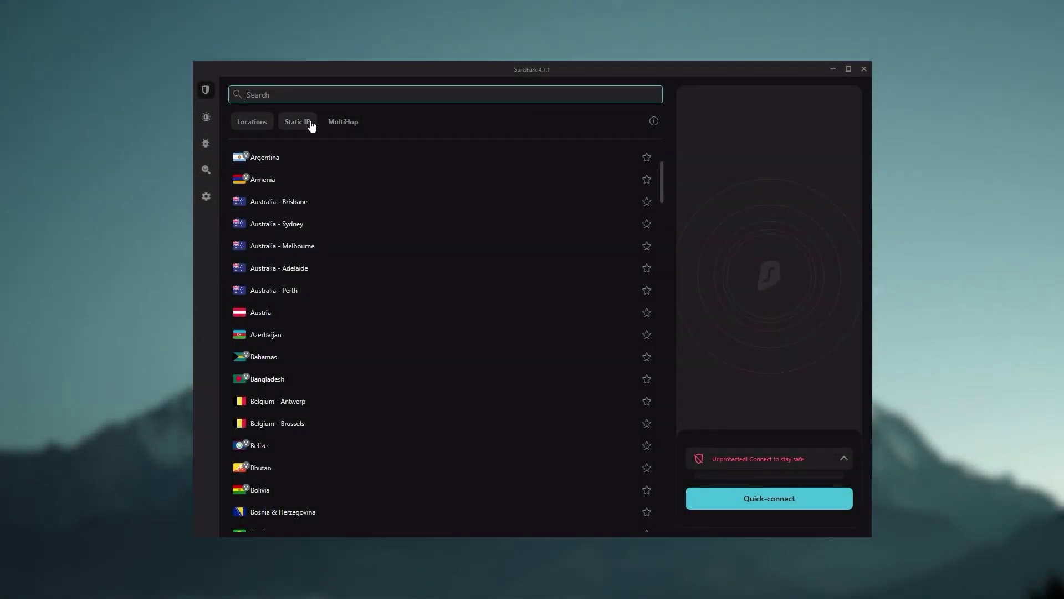
{"action": "mouse_move", "coordinate": [211, 187]}
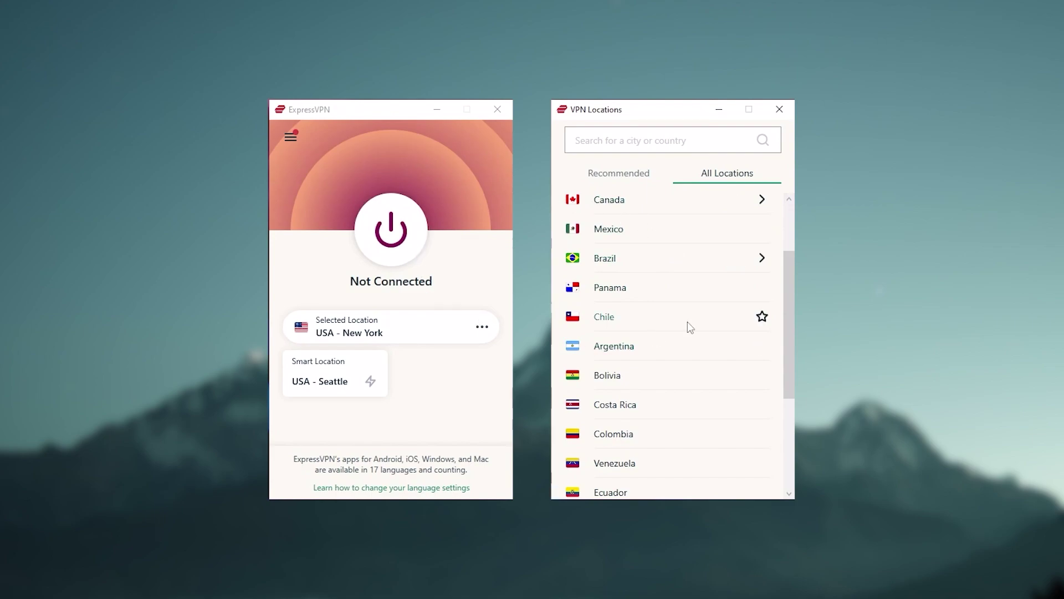
Step: Expand Europe in ExpressVPN's All Locations, then show NordVPN's full server and country list
{"action": "scroll", "coordinate": [694, 320], "scroll_direction": "down", "scroll_amount": 2}
{"action": "scroll", "coordinate": [694, 320], "scroll_direction": "up", "scroll_amount": 4}
{"action": "scroll", "coordinate": [696, 324], "scroll_direction": "down", "scroll_amount": 5}
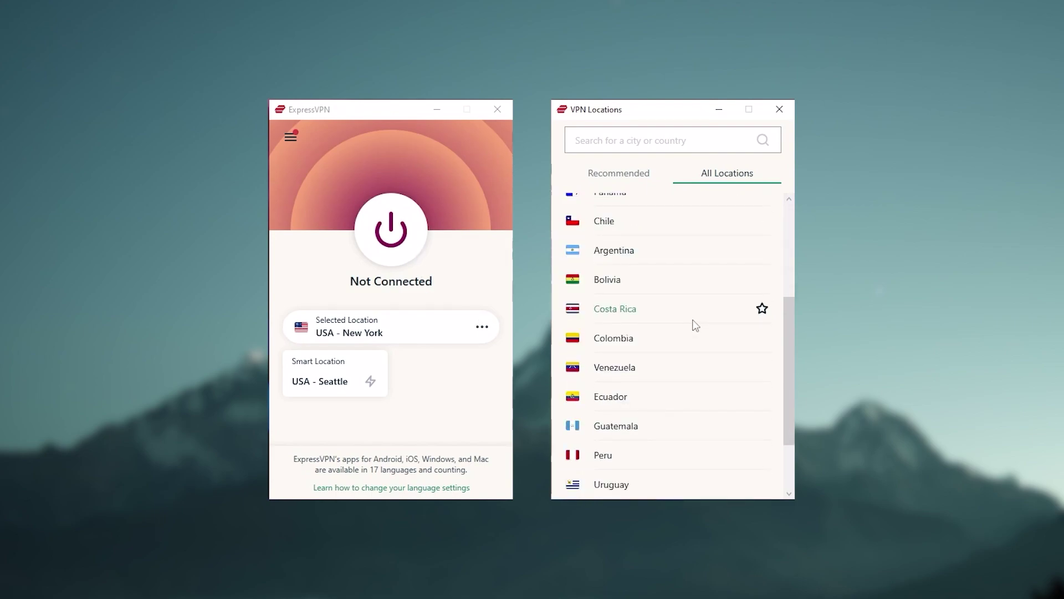
{"action": "scroll", "coordinate": [690, 323], "scroll_direction": "down", "scroll_amount": 1}
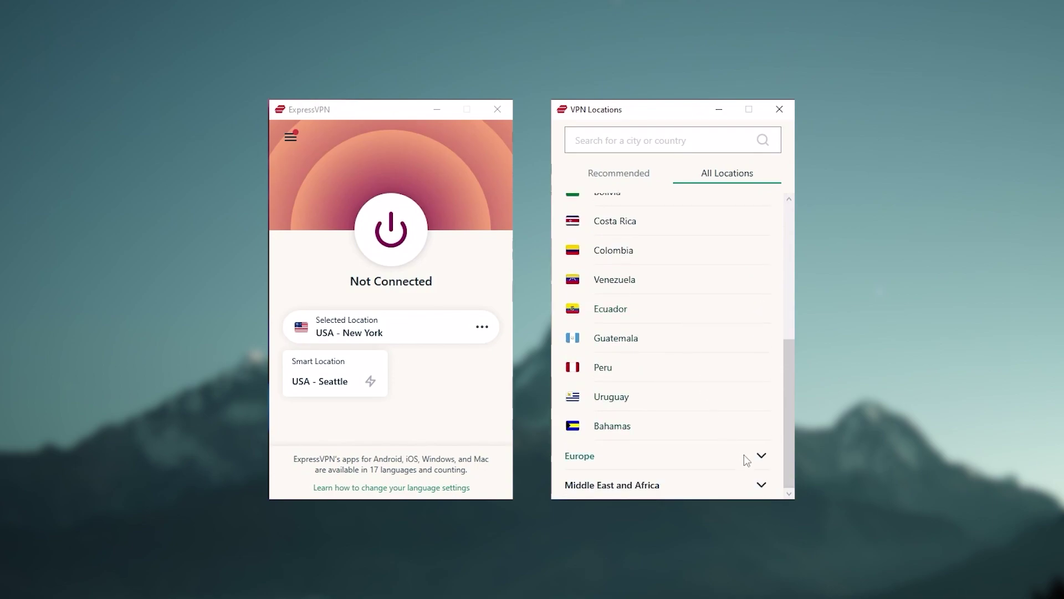
{"action": "left_click", "coordinate": [761, 457]}
{"action": "scroll", "coordinate": [686, 333], "scroll_direction": "down", "scroll_amount": 3}
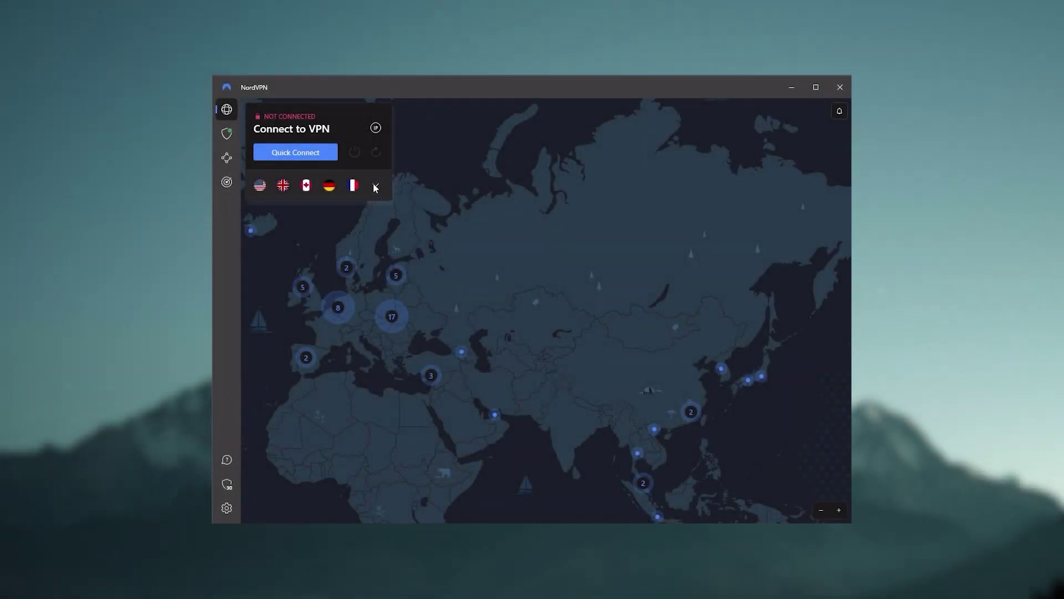
{"action": "left_click", "coordinate": [376, 186]}
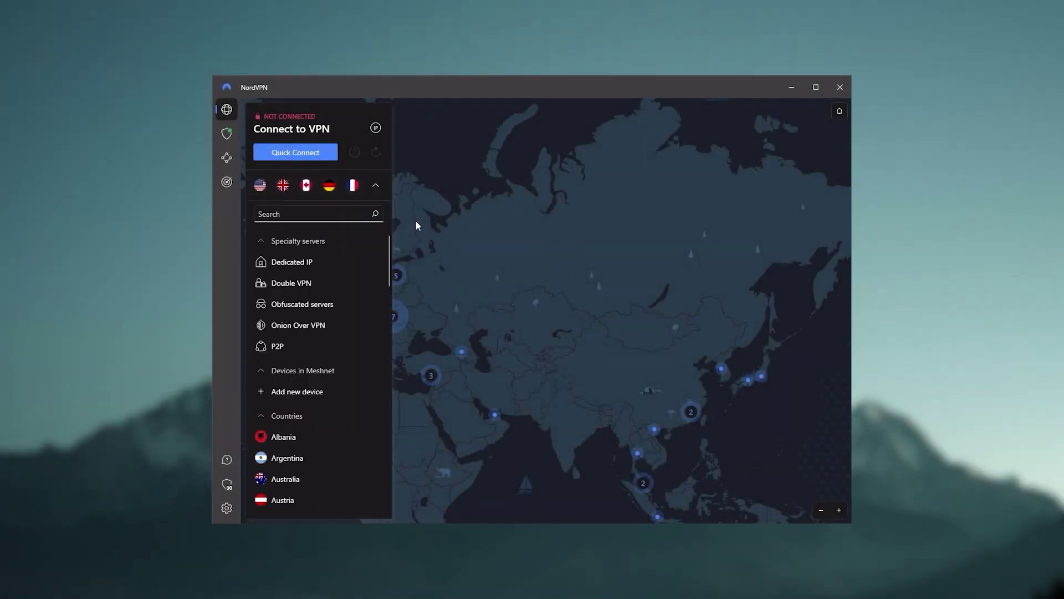
Step: Collapse NordVPN's server list and pan the map over Europe, Greenland, Russia and South Asia
{"action": "left_click", "coordinate": [383, 185]}
{"action": "left_click_drag", "start_coordinate": [444, 310], "coordinate": [759, 390]}
{"action": "left_click_drag", "start_coordinate": [370, 310], "coordinate": [472, 333]}
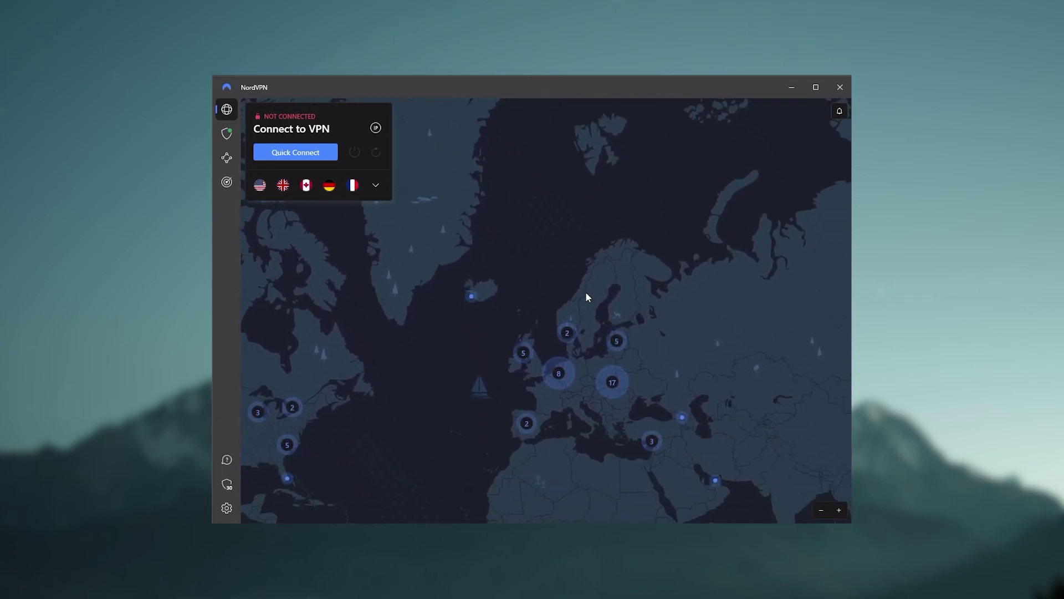
{"action": "left_click_drag", "start_coordinate": [673, 297], "coordinate": [382, 309]}
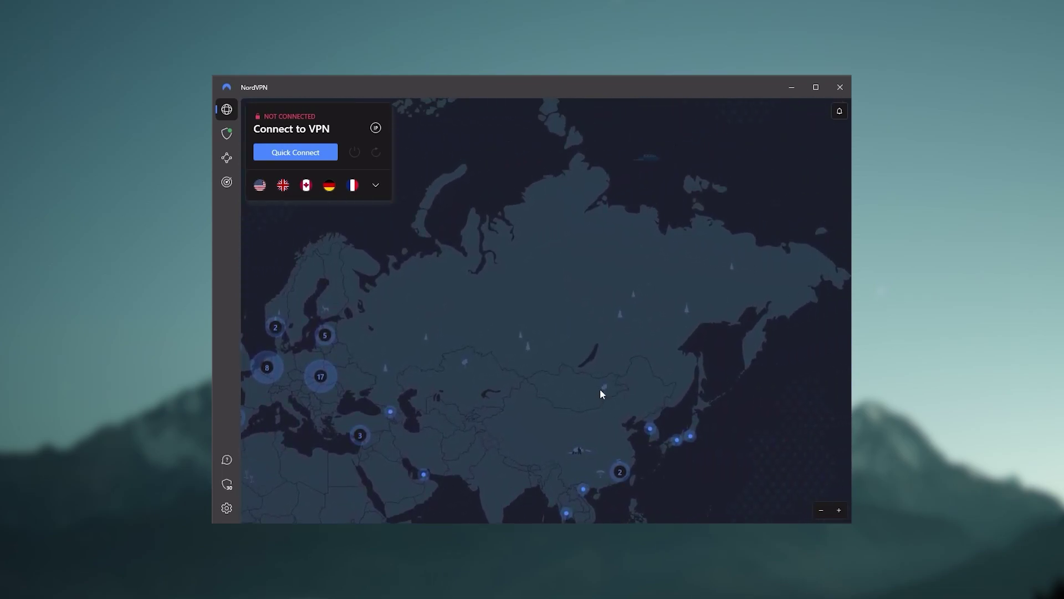
{"action": "left_click_drag", "start_coordinate": [601, 392], "coordinate": [572, 190]}
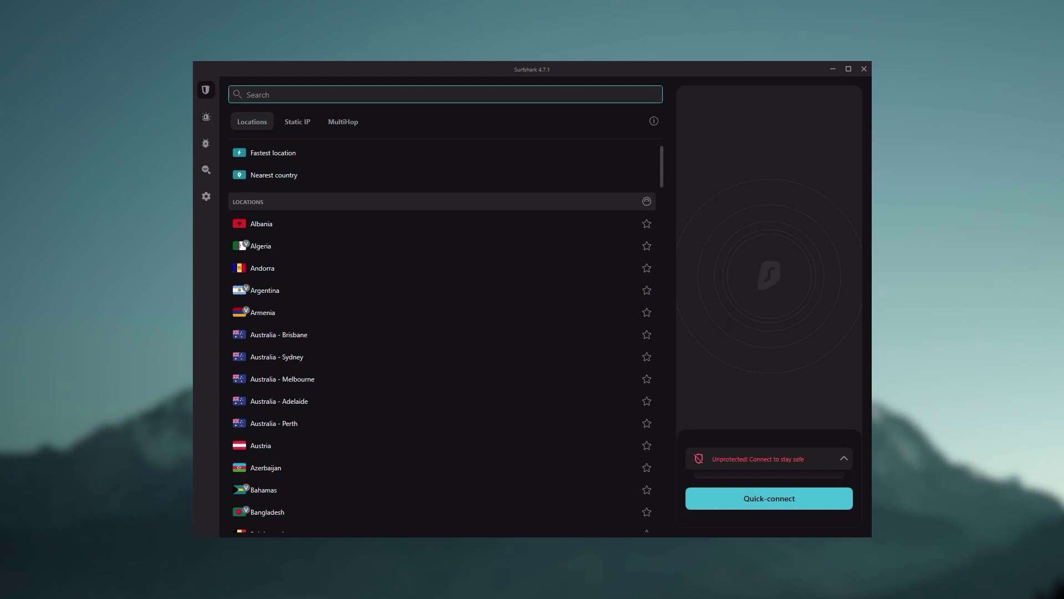
Step: View Surfshark's Alert data-leak protection page
{"action": "scroll", "coordinate": [442, 313], "scroll_direction": "down", "scroll_amount": 4}
{"action": "scroll", "coordinate": [434, 307], "scroll_direction": "up", "scroll_amount": 2}
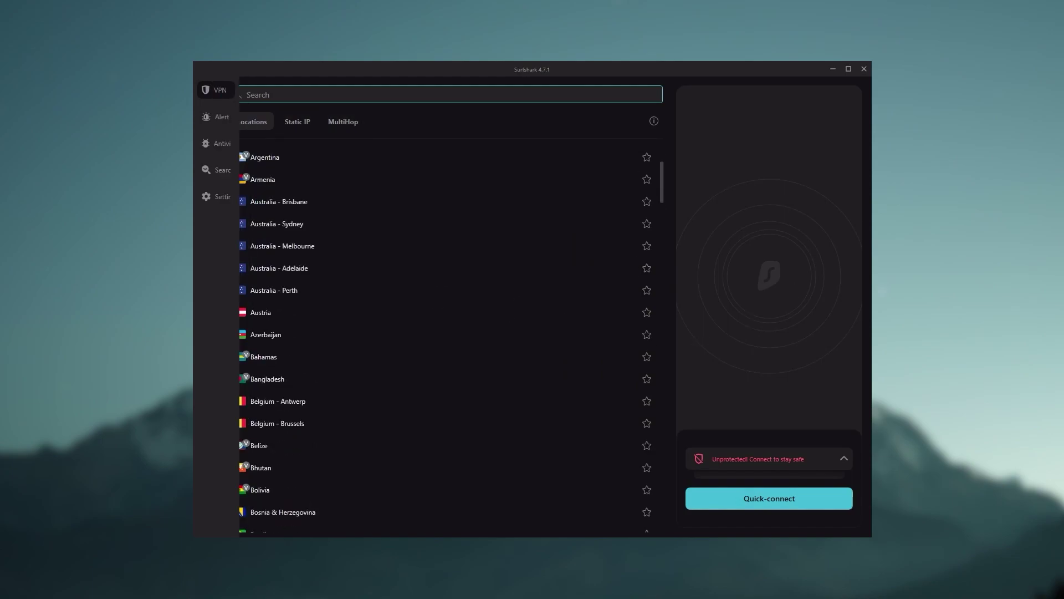
{"action": "left_click", "coordinate": [209, 115]}
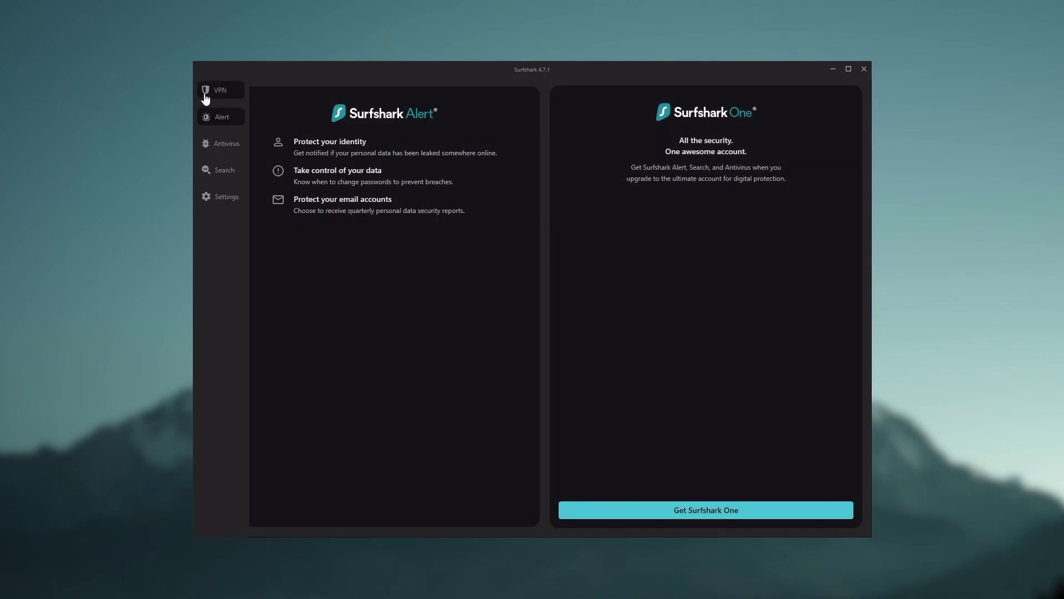
Step: Return to the VPN locations list, then open Surfshark's Chrome extension page under Unlimited devices
{"action": "left_click", "coordinate": [205, 94]}
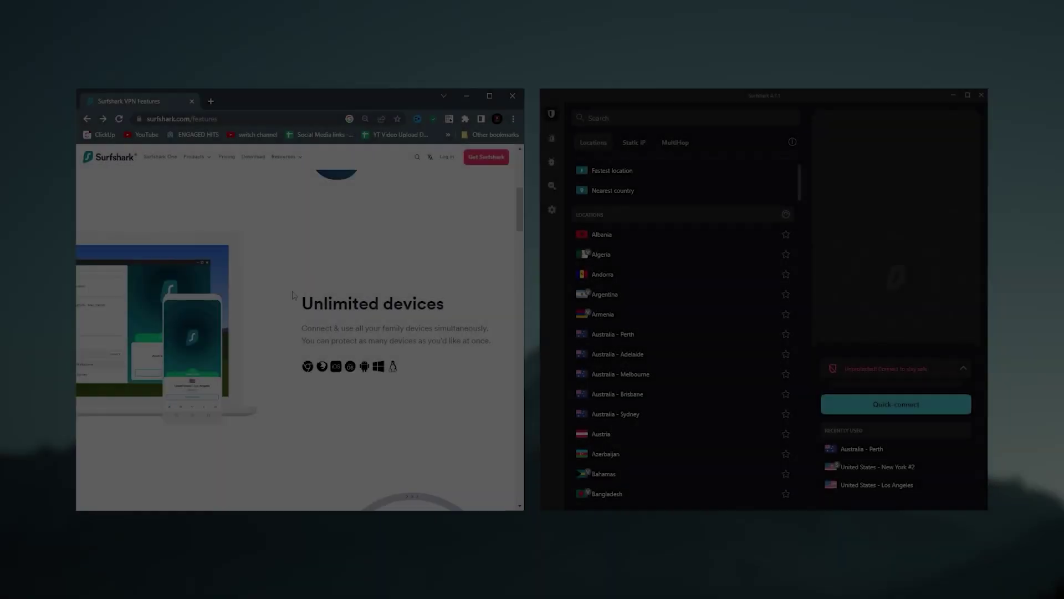
{"action": "scroll", "coordinate": [364, 295], "scroll_direction": "down", "scroll_amount": 1}
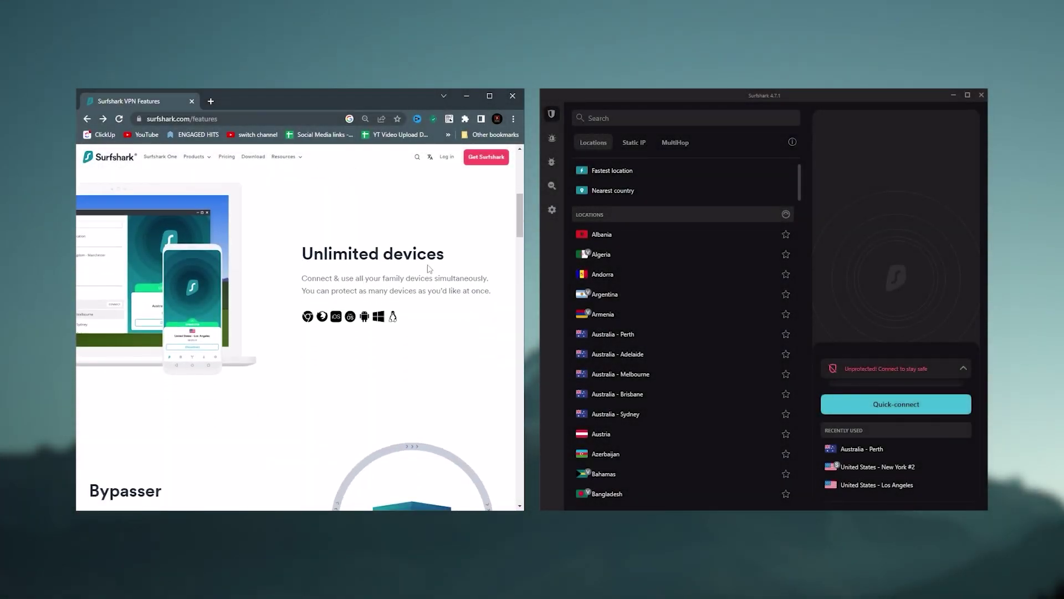
{"action": "left_click", "coordinate": [308, 320]}
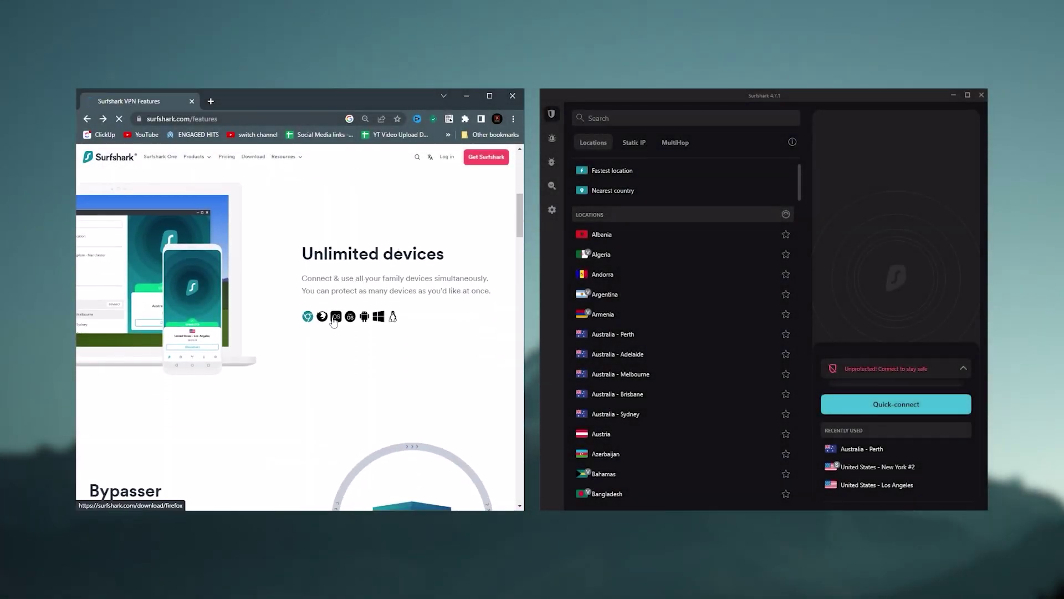